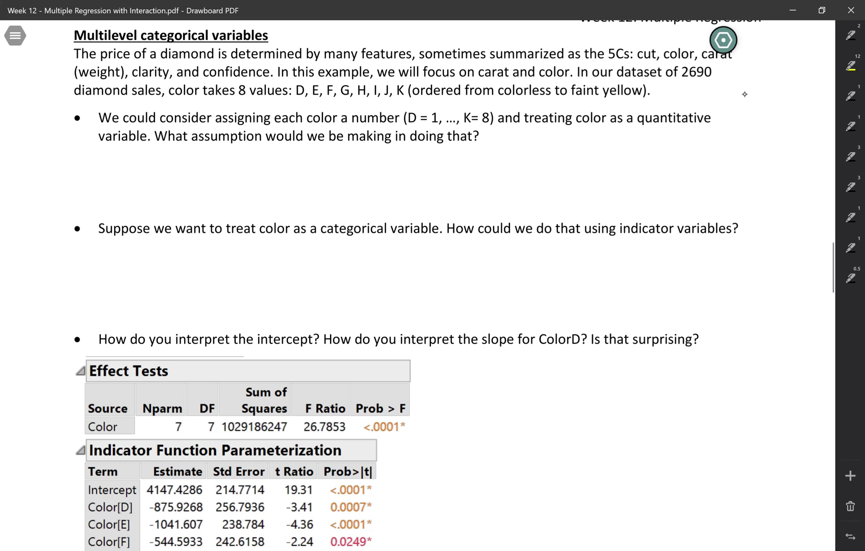
# Handwrite 'be assuming the distance between each category' below the first question.
pyautogui.moveTo(108, 154); pyautogui.dragTo(146, 163)
pyautogui.moveTo(159, 163); pyautogui.dragTo(225, 168)
pyautogui.moveTo(241, 161)
pyautogui.mouseDown()
pyautogui.moveTo(236, 168)
pyautogui.moveTo(254, 167)
pyautogui.mouseUp()
pyautogui.moveTo(261, 167); pyautogui.dragTo(272, 167)
pyautogui.moveTo(279, 164)
pyautogui.mouseDown()
pyautogui.moveTo(305, 172)
pyautogui.moveTo(330, 167)
pyautogui.mouseUp()
pyautogui.moveTo(337, 155); pyautogui.dragTo(361, 168)
pyautogui.moveTo(368, 156)
pyautogui.mouseDown()
pyautogui.moveTo(371, 167)
pyautogui.moveTo(393, 165)
pyautogui.mouseUp()
pyautogui.moveTo(389, 160); pyautogui.dragTo(395, 159)
pyautogui.moveTo(400, 156); pyautogui.dragTo(440, 167)
pyautogui.moveTo(455, 163); pyautogui.dragTo(459, 170)
pyautogui.moveTo(468, 155)
pyautogui.mouseDown()
pyautogui.moveTo(470, 166)
pyautogui.moveTo(473, 160)
pyautogui.mouseUp()
pyautogui.moveTo(483, 163); pyautogui.dragTo(495, 168)
pyautogui.moveTo(503, 162)
pyautogui.mouseDown()
pyautogui.moveTo(500, 170)
pyautogui.moveTo(551, 167)
pyautogui.mouseUp()
pyautogui.moveTo(556, 150)
pyautogui.mouseDown()
pyautogui.moveTo(557, 169)
pyautogui.moveTo(560, 159)
pyautogui.mouseUp()
pyautogui.moveTo(566, 163); pyautogui.dragTo(587, 163)
pyautogui.moveTo(589, 167); pyautogui.dragTo(597, 168)
pyautogui.moveTo(600, 172); pyautogui.dragTo(641, 168)
pyautogui.moveTo(655, 163)
pyautogui.mouseDown()
pyautogui.moveTo(648, 169)
pyautogui.moveTo(689, 169)
pyautogui.mouseUp()
pyautogui.moveTo(706, 162); pyautogui.dragTo(714, 166)
pyautogui.moveTo(709, 160); pyautogui.dragTo(728, 167)
pyautogui.moveTo(739, 162); pyautogui.dragTo(736, 178)
pyautogui.moveTo(748, 162); pyautogui.dragTo(754, 166)
pyautogui.moveTo(758, 168); pyautogui.dragTo(771, 163)
pyautogui.moveTo(777, 158); pyautogui.dragTo(772, 174)
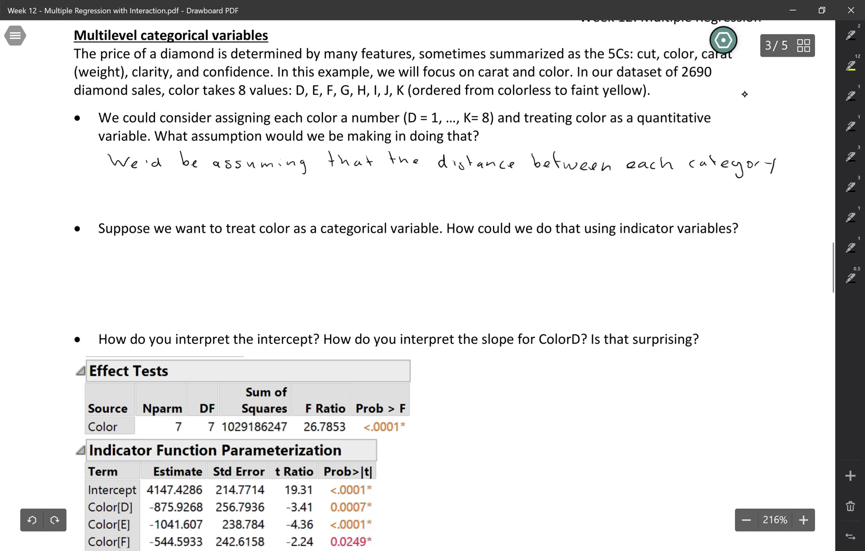
# Continue on a second line: 'is equal and the change in price is equal for each "one unit"'.
pyautogui.moveTo(118, 185); pyautogui.dragTo(121, 192)
pyautogui.moveTo(130, 188)
pyautogui.mouseDown()
pyautogui.moveTo(126, 193)
pyautogui.moveTo(168, 201)
pyautogui.moveTo(182, 193)
pyautogui.mouseUp()
pyautogui.click(165, 188)
pyautogui.moveTo(190, 189); pyautogui.dragTo(203, 194)
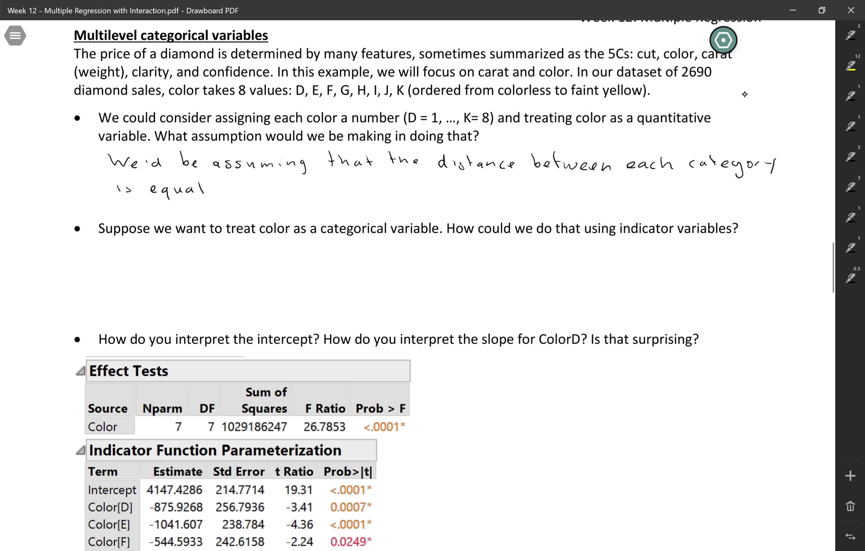
pyautogui.moveTo(233, 191)
pyautogui.mouseDown()
pyautogui.moveTo(252, 182)
pyautogui.moveTo(307, 190)
pyautogui.mouseUp()
pyautogui.moveTo(327, 186); pyautogui.dragTo(339, 192)
pyautogui.moveTo(341, 192)
pyautogui.mouseDown()
pyautogui.moveTo(366, 198)
pyautogui.moveTo(402, 192)
pyautogui.mouseUp()
pyautogui.moveTo(407, 192)
pyautogui.mouseDown()
pyautogui.moveTo(442, 202)
pyautogui.moveTo(445, 194)
pyautogui.mouseUp()
pyautogui.moveTo(450, 196); pyautogui.dragTo(456, 190)
pyautogui.moveTo(460, 193); pyautogui.dragTo(555, 198)
pyautogui.moveTo(565, 193); pyautogui.dragTo(564, 205)
pyautogui.moveTo(570, 193); pyautogui.dragTo(587, 199)
pyautogui.moveTo(594, 187)
pyautogui.mouseDown()
pyautogui.moveTo(592, 198)
pyautogui.moveTo(619, 197)
pyautogui.mouseUp()
pyautogui.moveTo(627, 197); pyautogui.dragTo(674, 197)
pyautogui.moveTo(682, 185)
pyautogui.mouseDown()
pyautogui.moveTo(688, 197)
pyautogui.moveTo(717, 193)
pyautogui.mouseUp()
pyautogui.moveTo(724, 193); pyautogui.dragTo(785, 196)
pyautogui.moveTo(778, 192); pyautogui.dragTo(800, 190)
pyautogui.moveTo(803, 185); pyautogui.dragTo(804, 189)
# Finish the answer with 'change in color' on a third line.
pyautogui.moveTo(133, 212); pyautogui.dragTo(137, 214)
pyautogui.moveTo(138, 214); pyautogui.dragTo(149, 215)
pyautogui.moveTo(156, 210); pyautogui.dragTo(177, 222)
pyautogui.moveTo(188, 210); pyautogui.dragTo(212, 215)
pyautogui.moveTo(219, 210); pyautogui.dragTo(248, 213)
pyautogui.moveTo(255, 208); pyautogui.dragTo(264, 211)
pyautogui.moveTo(272, 208); pyautogui.dragTo(275, 209)
pyautogui.moveTo(278, 213); pyautogui.dragTo(283, 208)
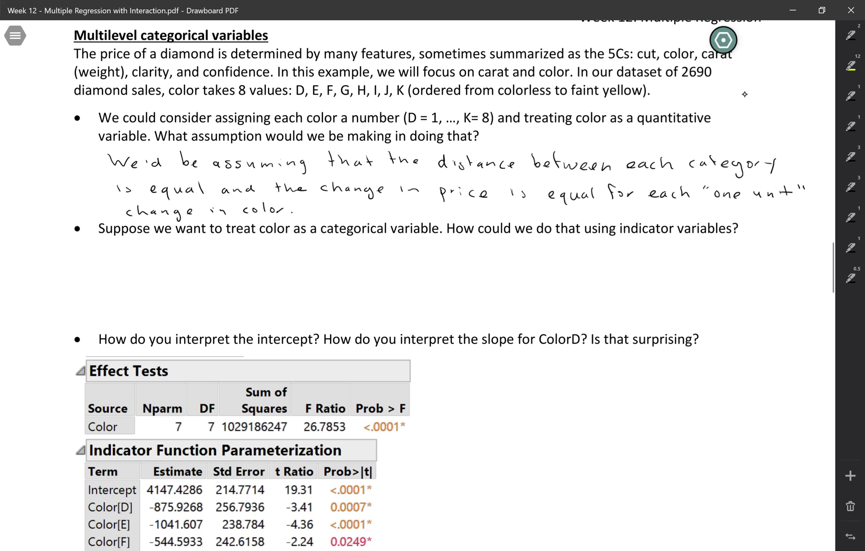
# Define D with a brace: 1 if color D, 0 otherwise.
pyautogui.moveTo(99, 251); pyautogui.dragTo(100, 267)
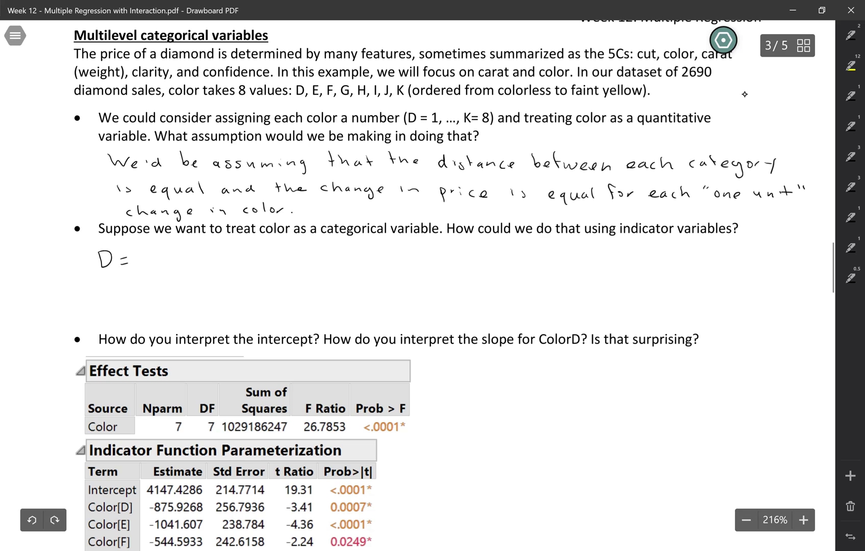
pyautogui.moveTo(148, 244)
pyautogui.mouseDown()
pyautogui.moveTo(140, 256)
pyautogui.moveTo(150, 267)
pyautogui.moveTo(165, 248)
pyautogui.moveTo(168, 261)
pyautogui.mouseUp()
pyautogui.moveTo(207, 237)
pyautogui.mouseDown()
pyautogui.moveTo(203, 249)
pyautogui.moveTo(236, 246)
pyautogui.mouseUp()
pyautogui.moveTo(245, 239)
pyautogui.mouseDown()
pyautogui.moveTo(243, 250)
pyautogui.moveTo(251, 245)
pyautogui.mouseUp()
pyautogui.moveTo(257, 245); pyautogui.dragTo(279, 250)
pyautogui.moveTo(280, 238)
pyautogui.mouseDown()
pyautogui.moveTo(288, 243)
pyautogui.moveTo(280, 251)
pyautogui.mouseUp()
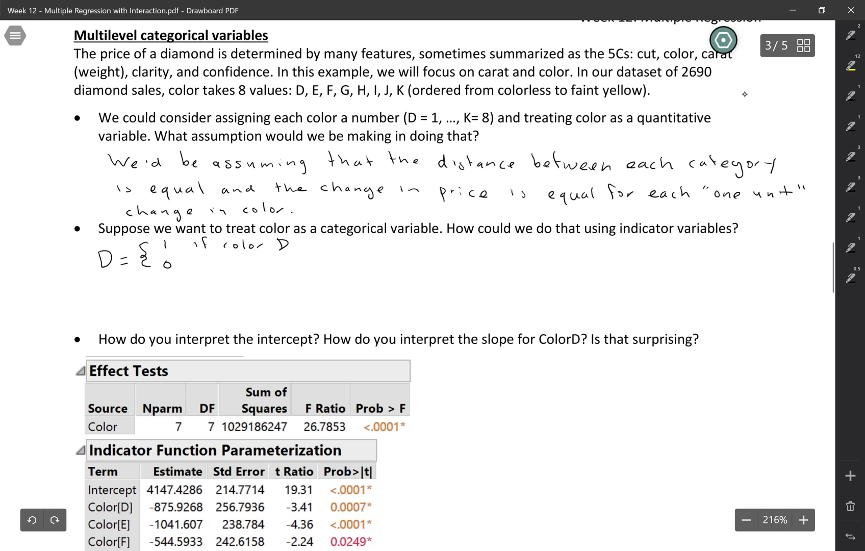
pyautogui.moveTo(204, 266); pyautogui.dragTo(202, 266)
pyautogui.moveTo(210, 260)
pyautogui.mouseDown()
pyautogui.moveTo(212, 275)
pyautogui.moveTo(236, 271)
pyautogui.mouseUp()
pyautogui.moveTo(240, 268); pyautogui.dragTo(261, 267)
pyautogui.moveTo(265, 269); pyautogui.dragTo(272, 272)
pyautogui.moveTo(282, 270); pyautogui.dragTo(287, 268)
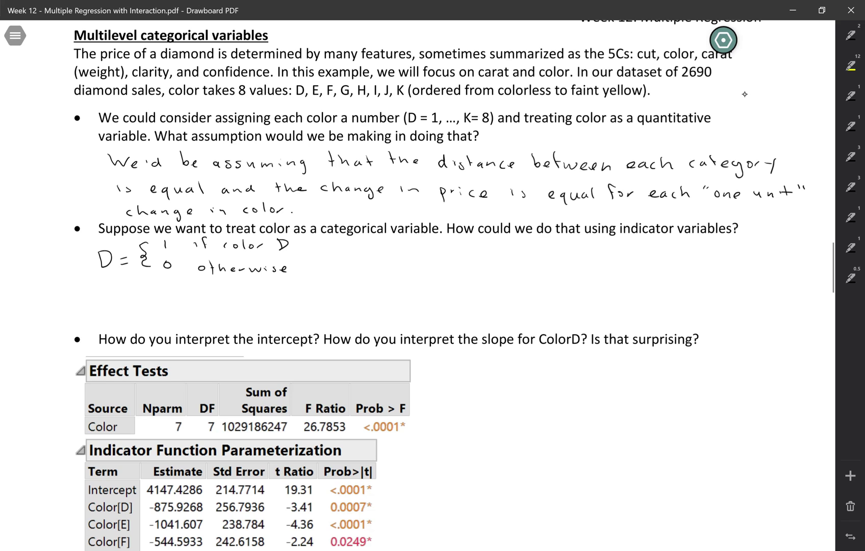
# Define E as 1 if color E, 0 else.
pyautogui.moveTo(305, 268); pyautogui.dragTo(330, 266)
pyautogui.moveTo(330, 252); pyautogui.dragTo(341, 258)
pyautogui.moveTo(331, 266); pyautogui.dragTo(362, 258)
pyautogui.moveTo(355, 263)
pyautogui.mouseDown()
pyautogui.moveTo(388, 270)
pyautogui.moveTo(400, 246)
pyautogui.moveTo(426, 250)
pyautogui.mouseUp()
pyautogui.moveTo(434, 240); pyautogui.dragTo(438, 249)
pyautogui.moveTo(458, 241)
pyautogui.mouseDown()
pyautogui.moveTo(456, 251)
pyautogui.moveTo(468, 240)
pyautogui.mouseUp()
pyautogui.moveTo(456, 246); pyautogui.dragTo(469, 249)
pyautogui.moveTo(401, 263)
pyautogui.mouseDown()
pyautogui.moveTo(400, 272)
pyautogui.moveTo(438, 271)
pyautogui.mouseUp()
pyautogui.moveTo(445, 262)
pyautogui.mouseDown()
pyautogui.moveTo(441, 272)
pyautogui.moveTo(489, 278)
pyautogui.mouseUp()
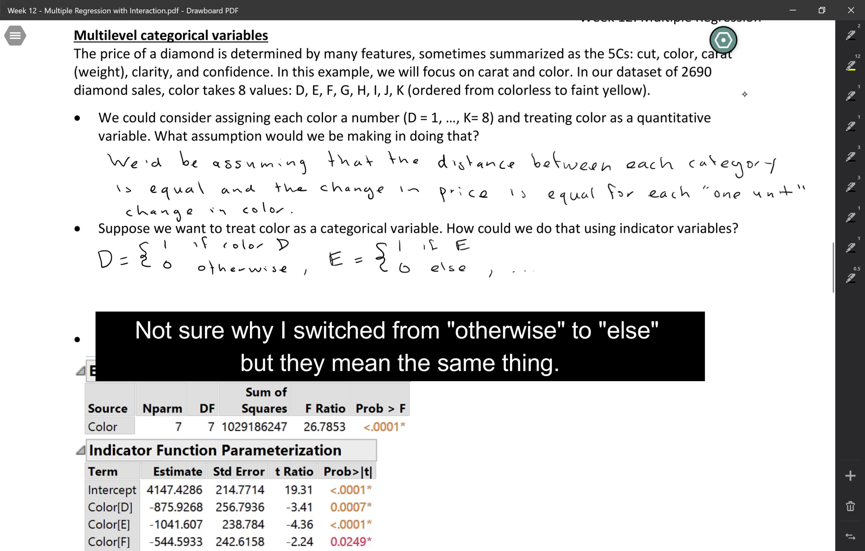
# After the dots, define K as 1 if color K, 0 else.
pyautogui.moveTo(555, 253); pyautogui.dragTo(557, 266)
pyautogui.moveTo(565, 252); pyautogui.dragTo(567, 265)
pyautogui.moveTo(579, 258)
pyautogui.mouseDown()
pyautogui.moveTo(611, 256)
pyautogui.moveTo(638, 269)
pyautogui.moveTo(675, 251)
pyautogui.mouseUp()
pyautogui.moveTo(695, 238)
pyautogui.mouseDown()
pyautogui.moveTo(703, 250)
pyautogui.moveTo(677, 272)
pyautogui.mouseUp()
pyautogui.moveTo(683, 271); pyautogui.dragTo(691, 273)
pyautogui.moveTo(704, 268); pyautogui.dragTo(710, 275)
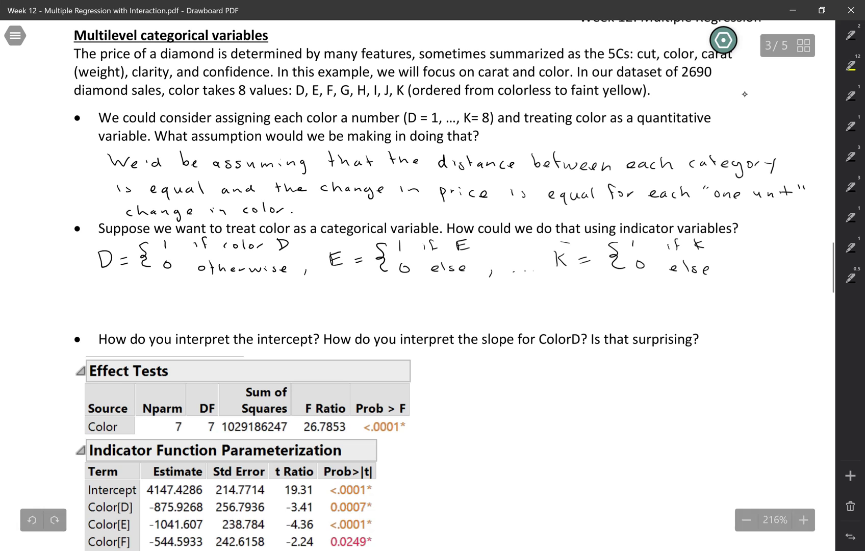
# Cross out the K definition and write 'All 0s → category K' below.
pyautogui.moveTo(561, 243); pyautogui.dragTo(702, 284)
pyautogui.moveTo(575, 287); pyautogui.dragTo(720, 240)
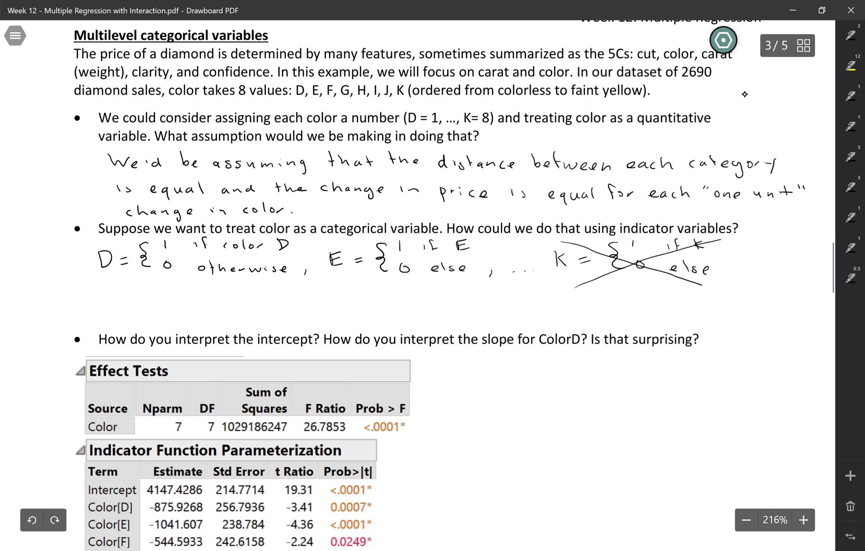
pyautogui.moveTo(110, 309); pyautogui.dragTo(120, 304)
pyautogui.moveTo(128, 295)
pyautogui.mouseDown()
pyautogui.moveTo(127, 309)
pyautogui.moveTo(136, 309)
pyautogui.mouseUp()
pyautogui.moveTo(161, 299)
pyautogui.mouseDown()
pyautogui.moveTo(178, 309)
pyautogui.moveTo(235, 312)
pyautogui.mouseUp()
pyautogui.moveTo(256, 308); pyautogui.dragTo(261, 312)
pyautogui.moveTo(258, 306); pyautogui.dragTo(264, 306)
pyautogui.moveTo(269, 310)
pyautogui.mouseDown()
pyautogui.moveTo(280, 321)
pyautogui.moveTo(294, 313)
pyautogui.mouseUp()
pyautogui.click(291, 309)
pyautogui.moveTo(302, 306); pyautogui.dragTo(315, 310)
pyautogui.moveTo(321, 305); pyautogui.dragTo(317, 320)
pyautogui.moveTo(336, 299)
pyautogui.mouseDown()
pyautogui.moveTo(337, 310)
pyautogui.moveTo(347, 311)
pyautogui.mouseUp()
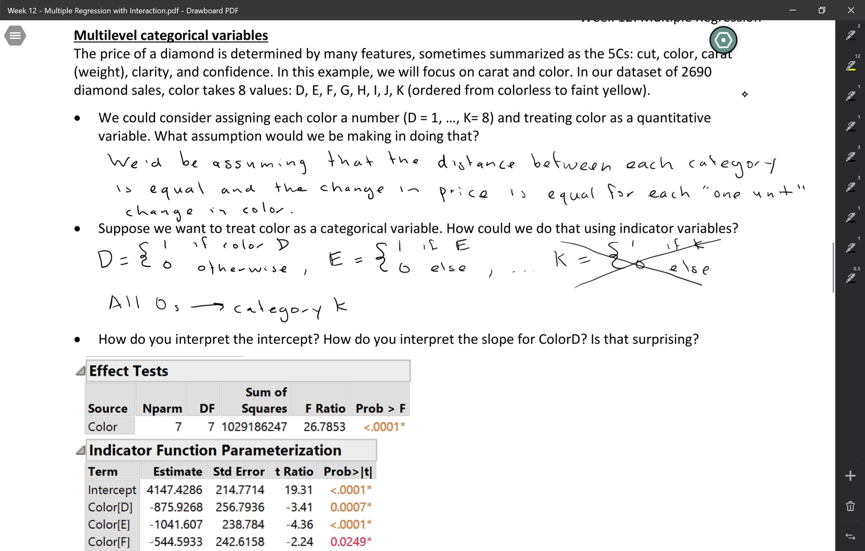
# Write the note 'Number of indicators = # categories - 1'.
pyautogui.moveTo(395, 315)
pyautogui.mouseDown()
pyautogui.moveTo(397, 305)
pyautogui.moveTo(410, 303)
pyautogui.moveTo(423, 316)
pyautogui.moveTo(443, 316)
pyautogui.mouseUp()
pyautogui.moveTo(449, 306); pyautogui.dragTo(455, 314)
pyautogui.moveTo(460, 314); pyautogui.dragTo(482, 312)
pyautogui.moveTo(494, 312); pyautogui.dragTo(494, 310)
pyautogui.moveTo(501, 304); pyautogui.dragTo(496, 316)
pyautogui.moveTo(493, 310); pyautogui.dragTo(538, 315)
pyautogui.moveTo(551, 307)
pyautogui.mouseDown()
pyautogui.moveTo(546, 317)
pyautogui.moveTo(561, 318)
pyautogui.mouseUp()
pyautogui.moveTo(570, 313)
pyautogui.mouseDown()
pyautogui.moveTo(566, 319)
pyautogui.moveTo(583, 320)
pyautogui.mouseUp()
pyautogui.moveTo(591, 306)
pyautogui.mouseDown()
pyautogui.moveTo(592, 319)
pyautogui.moveTo(594, 312)
pyautogui.mouseUp()
pyautogui.moveTo(597, 315); pyautogui.dragTo(600, 314)
pyautogui.moveTo(607, 320); pyautogui.dragTo(647, 309)
pyautogui.moveTo(637, 315); pyautogui.dragTo(662, 314)
pyautogui.moveTo(660, 308); pyautogui.dragTo(695, 319)
pyautogui.moveTo(708, 313); pyautogui.dragTo(715, 319)
pyautogui.moveTo(712, 312); pyautogui.dragTo(719, 313)
pyautogui.moveTo(731, 312)
pyautogui.mouseDown()
pyautogui.moveTo(724, 318)
pyautogui.moveTo(736, 313)
pyautogui.moveTo(734, 329)
pyautogui.mouseUp()
pyautogui.moveTo(749, 312); pyautogui.dragTo(771, 317)
pyautogui.moveTo(778, 314); pyautogui.dragTo(777, 319)
pyautogui.moveTo(795, 310); pyautogui.dragTo(815, 317)
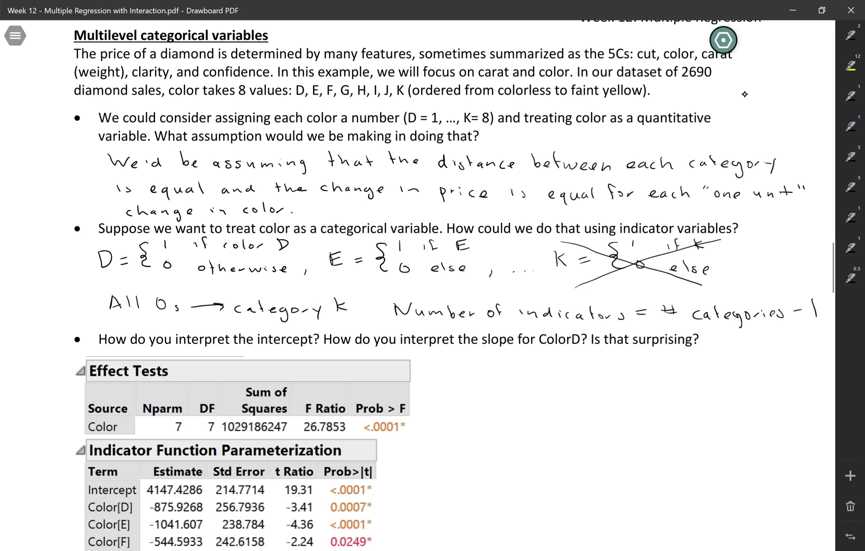
# Scroll down until the Indicator Function Parameterization table shows through Color[J].
pyautogui.scroll(-2, 744, 94)
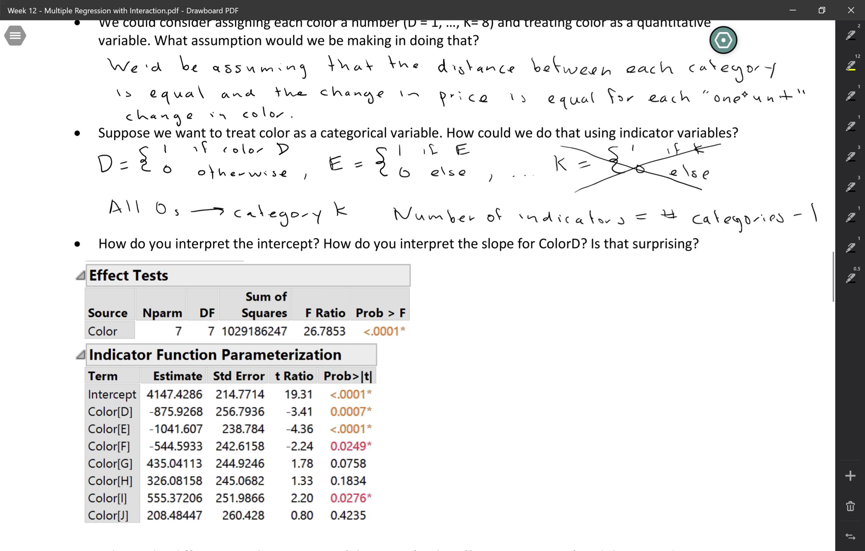
pyautogui.scroll(-1, 745, 94)
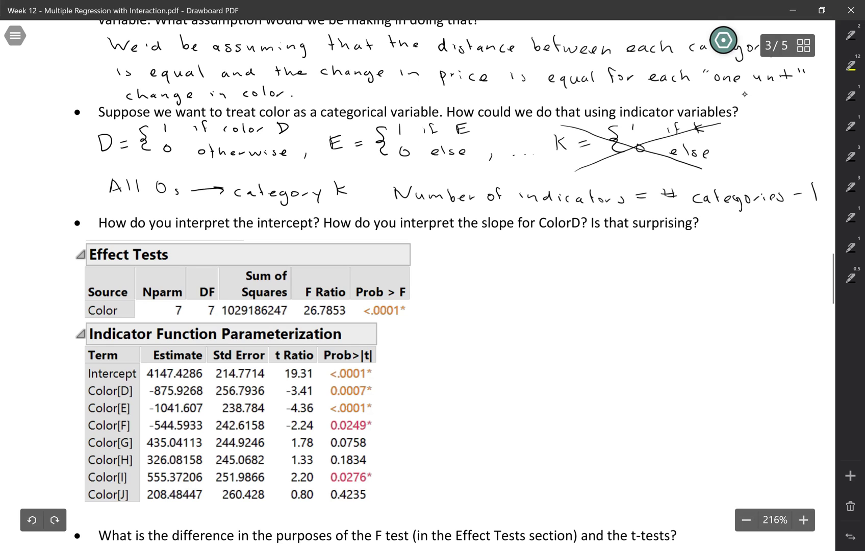
# Handwrite 'All 0s → K' beside the Effect Tests table, with an arrow pointing to K.
pyautogui.moveTo(458, 266); pyautogui.dragTo(452, 284)
pyautogui.moveTo(458, 267); pyautogui.dragTo(465, 283)
pyautogui.moveTo(454, 278)
pyautogui.mouseDown()
pyautogui.moveTo(484, 283)
pyautogui.moveTo(505, 267)
pyautogui.mouseUp()
pyautogui.moveTo(524, 276); pyautogui.dragTo(518, 284)
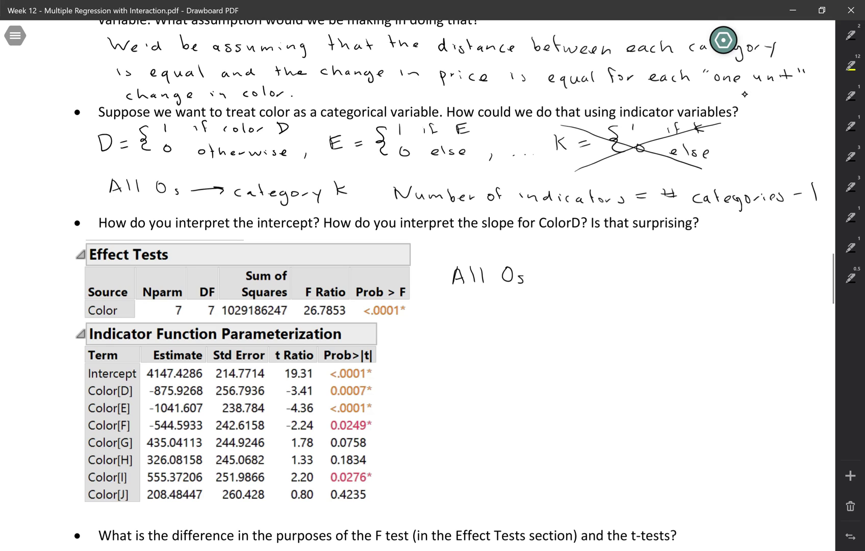
pyautogui.moveTo(540, 275); pyautogui.dragTo(617, 278)
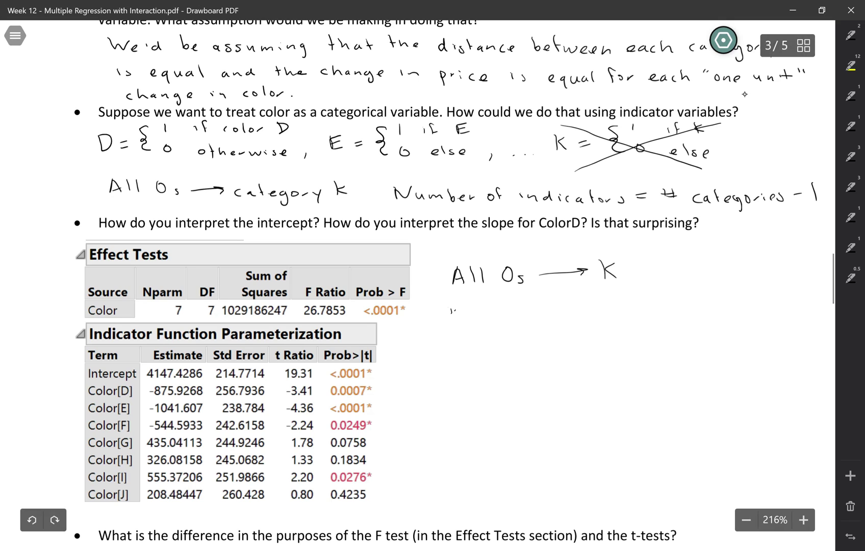
# Below it, write 'Intercept: Predicted price for a' as the first interpretation line.
pyautogui.moveTo(450, 308); pyautogui.dragTo(451, 315)
pyautogui.moveTo(454, 310); pyautogui.dragTo(464, 314)
pyautogui.moveTo(471, 303)
pyautogui.mouseDown()
pyautogui.moveTo(470, 314)
pyautogui.moveTo(496, 310)
pyautogui.moveTo(516, 321)
pyautogui.mouseUp()
pyautogui.moveTo(516, 309); pyautogui.dragTo(530, 314)
pyautogui.moveTo(526, 308); pyautogui.dragTo(564, 307)
pyautogui.click(537, 311)
pyautogui.moveTo(568, 312); pyautogui.dragTo(585, 312)
pyautogui.moveTo(596, 300)
pyautogui.mouseDown()
pyautogui.moveTo(592, 312)
pyautogui.moveTo(620, 312)
pyautogui.mouseUp()
pyautogui.moveTo(615, 304); pyautogui.dragTo(634, 311)
pyautogui.moveTo(642, 305); pyautogui.dragTo(637, 309)
pyautogui.moveTo(644, 296)
pyautogui.mouseDown()
pyautogui.moveTo(644, 310)
pyautogui.moveTo(665, 321)
pyautogui.moveTo(671, 311)
pyautogui.mouseUp()
pyautogui.moveTo(682, 307)
pyautogui.mouseDown()
pyautogui.moveTo(731, 295)
pyautogui.moveTo(728, 309)
pyautogui.mouseUp()
pyautogui.moveTo(741, 305); pyautogui.dragTo(771, 307)
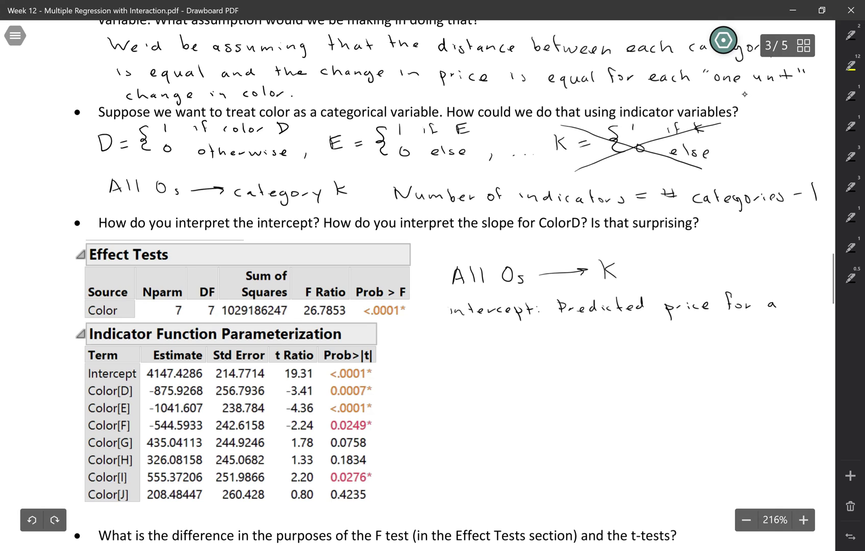
# Finish the sentence on a second line: 'diamond of color K is $4147.'.
pyautogui.moveTo(481, 331); pyautogui.dragTo(489, 336)
pyautogui.moveTo(499, 332); pyautogui.dragTo(520, 336)
pyautogui.moveTo(530, 331); pyautogui.dragTo(544, 337)
pyautogui.moveTo(552, 332); pyautogui.dragTo(572, 332)
pyautogui.moveTo(586, 323)
pyautogui.mouseDown()
pyautogui.moveTo(581, 336)
pyautogui.moveTo(610, 335)
pyautogui.mouseUp()
pyautogui.moveTo(618, 331); pyautogui.dragTo(625, 335)
pyautogui.moveTo(637, 331); pyautogui.dragTo(668, 337)
pyautogui.moveTo(676, 327)
pyautogui.mouseDown()
pyautogui.moveTo(677, 337)
pyautogui.moveTo(702, 337)
pyautogui.mouseUp()
pyautogui.moveTo(706, 329)
pyautogui.mouseDown()
pyautogui.moveTo(705, 336)
pyautogui.moveTo(702, 327)
pyautogui.moveTo(732, 335)
pyautogui.mouseUp()
pyautogui.moveTo(735, 324); pyautogui.dragTo(735, 339)
pyautogui.moveTo(747, 325); pyautogui.dragTo(760, 337)
pyautogui.moveTo(769, 326)
pyautogui.mouseDown()
pyautogui.moveTo(769, 340)
pyautogui.moveTo(788, 333)
pyautogui.mouseUp()
pyautogui.moveTo(783, 326)
pyautogui.mouseDown()
pyautogui.moveTo(784, 341)
pyautogui.moveTo(800, 341)
pyautogui.moveTo(801, 325)
pyautogui.mouseUp()
pyautogui.click(814, 339)
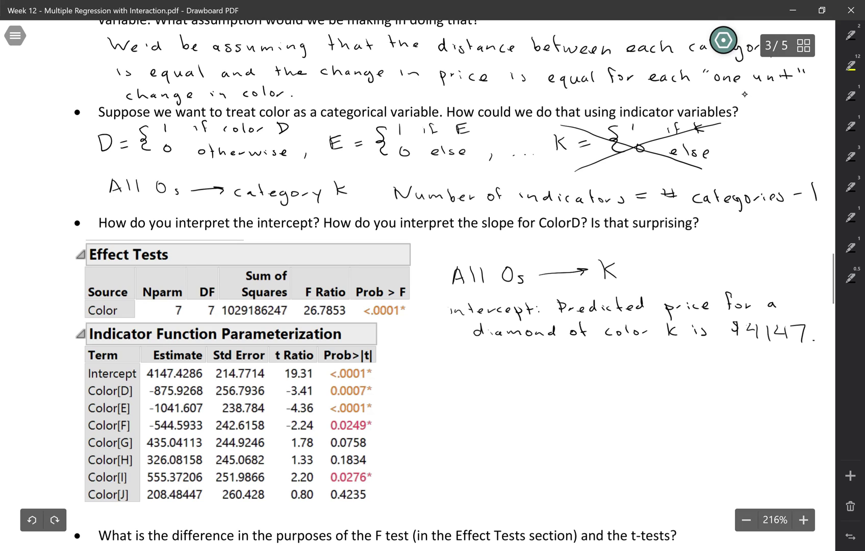